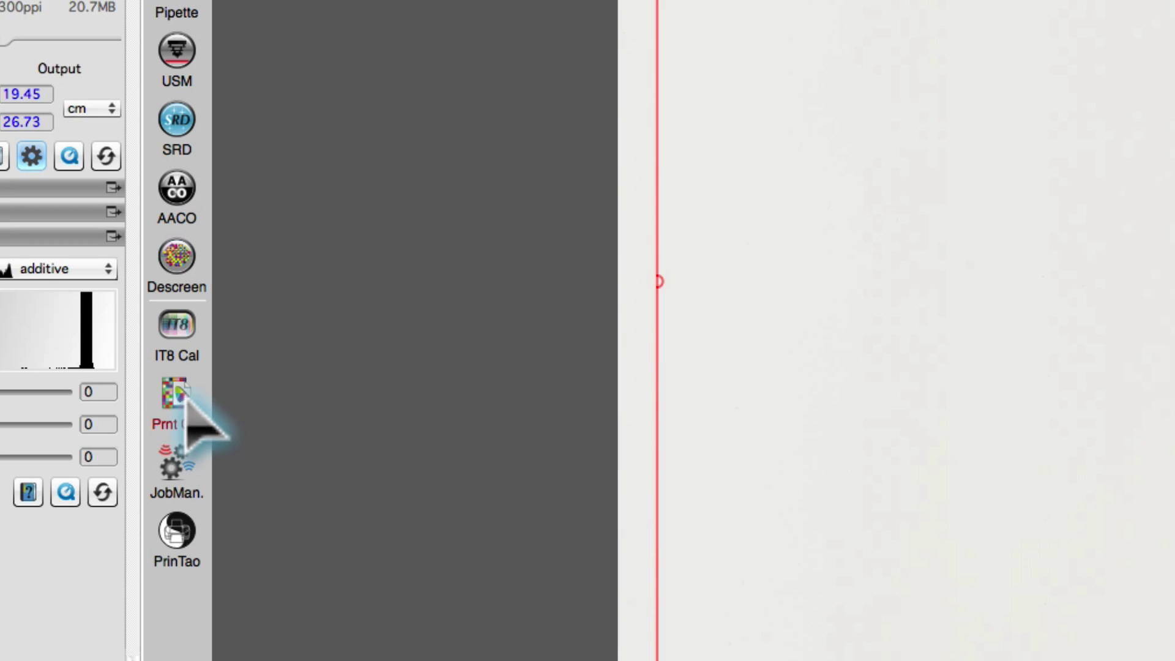
Step: Launch Printer Profiling Pilot for Drucker 1 on Photopapier and move past the Step 1 setup
{"action": "left_click", "coordinate": [181, 408]}
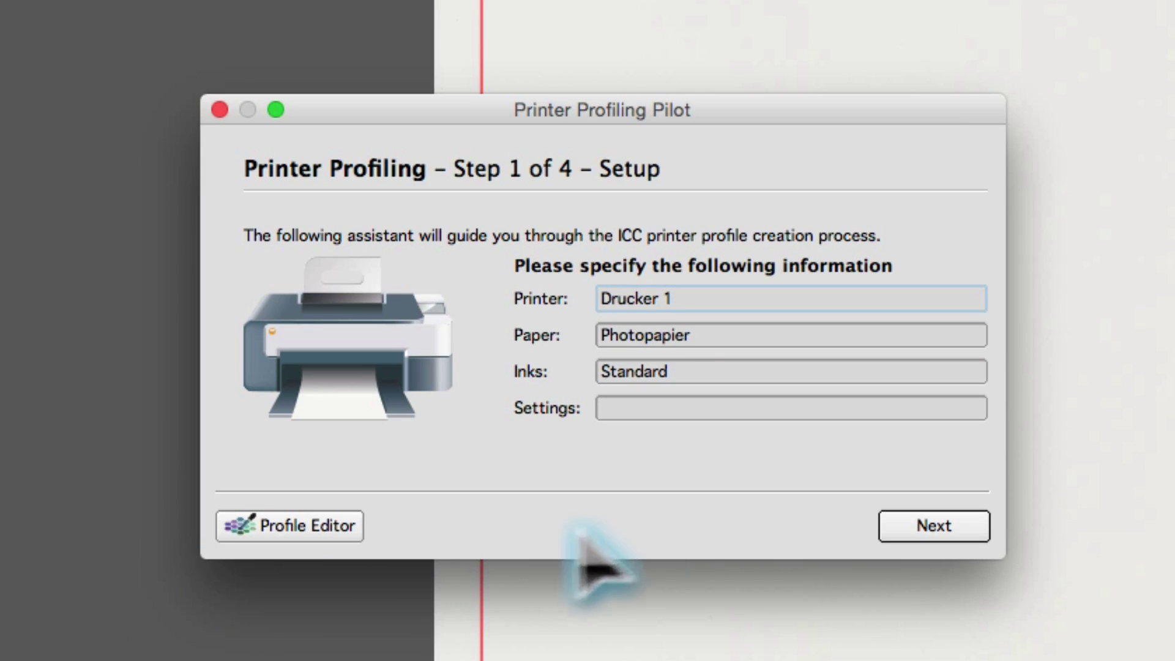
{"action": "left_click", "coordinate": [934, 527]}
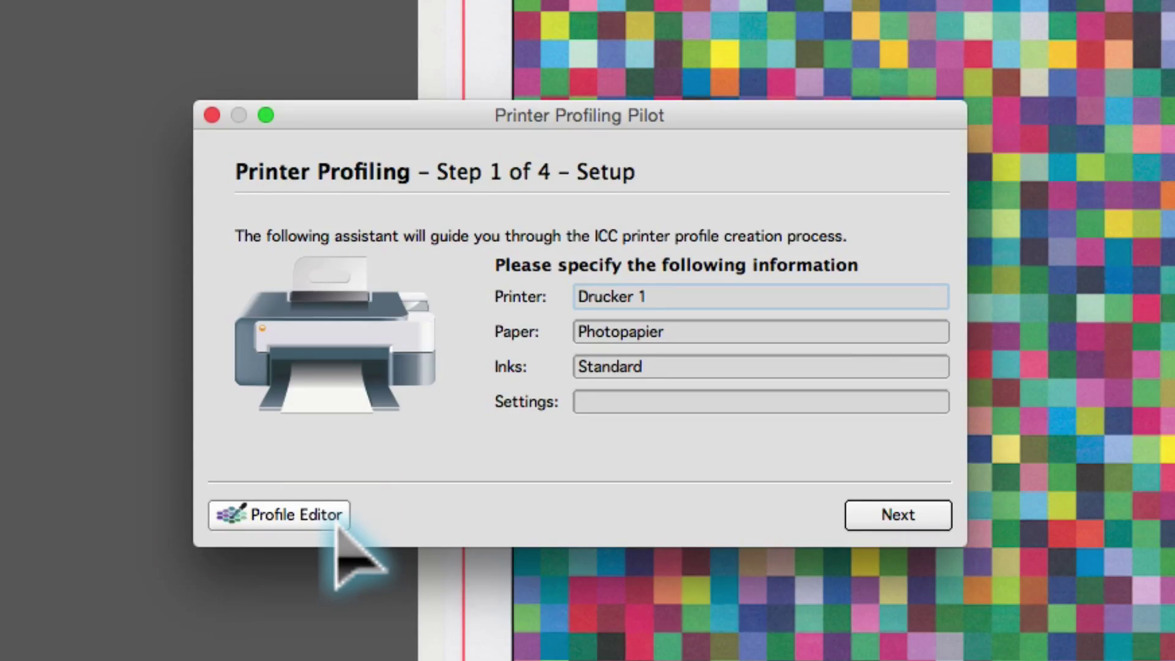
Step: Select the Drucker_1 profile in the Profile Manager list and begin editing it
{"action": "left_click", "coordinate": [336, 526]}
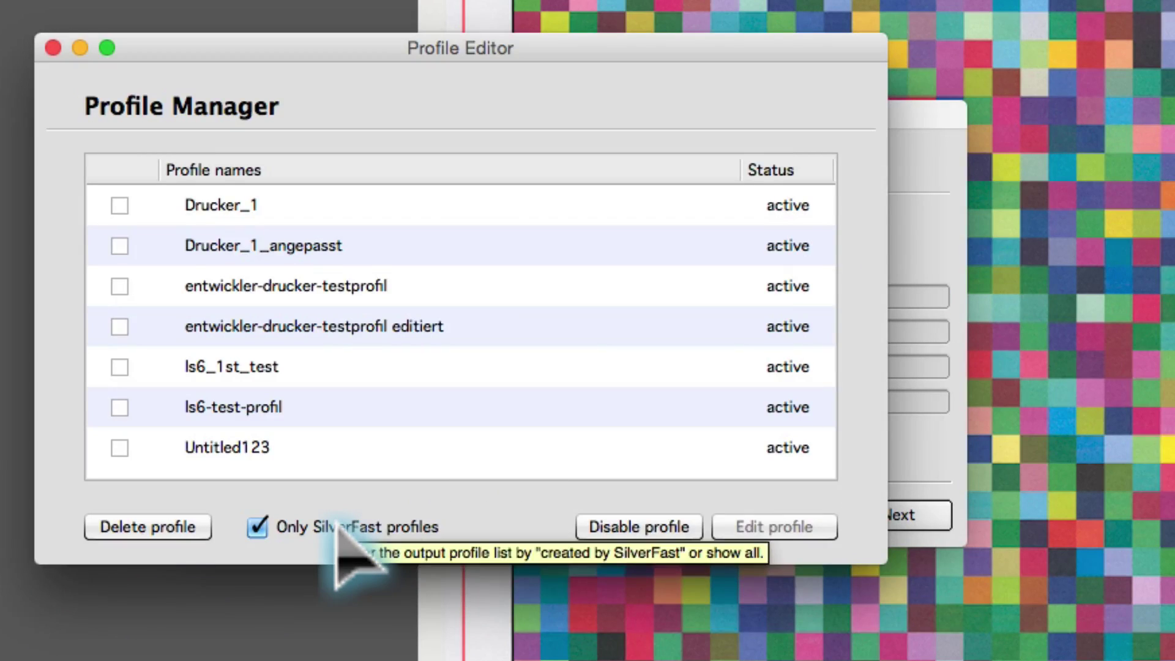
{"action": "left_click", "coordinate": [120, 206]}
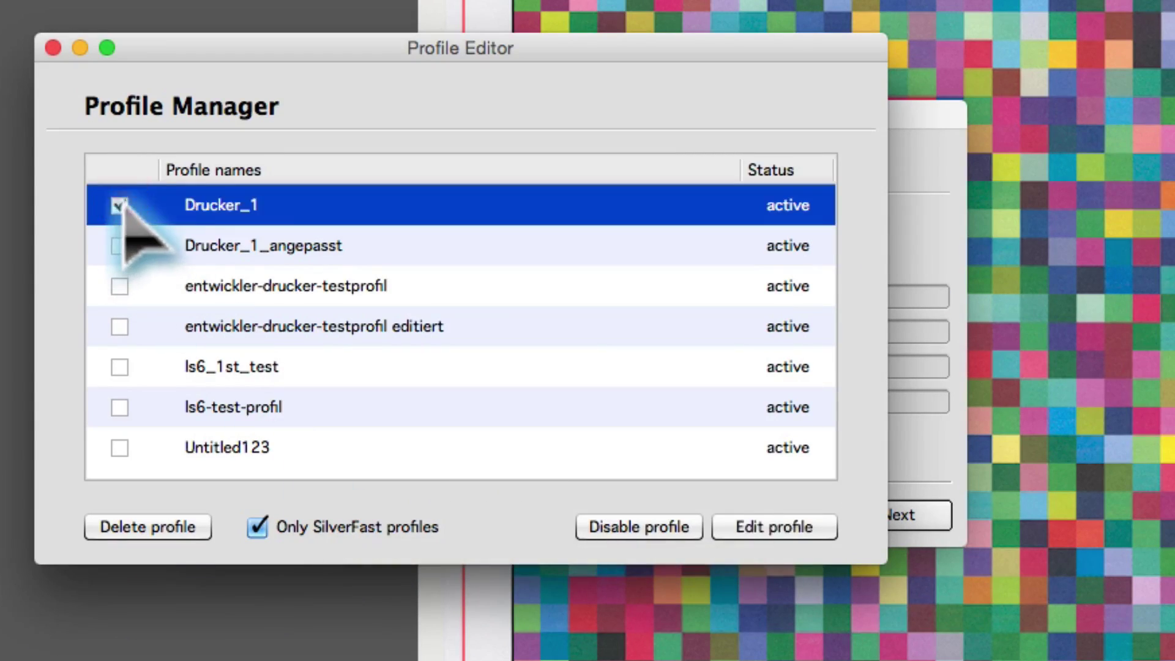
{"action": "left_click", "coordinate": [791, 525]}
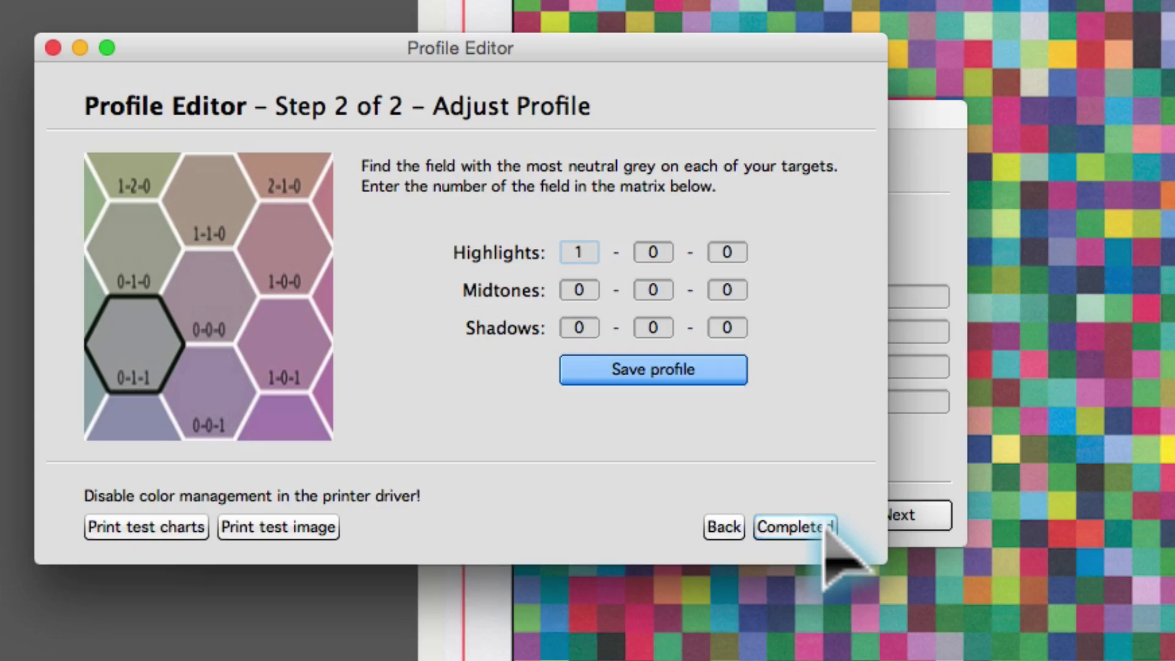
Step: Enter Midtones 1-0-1 and Shadows 0-1-1 after Highlights 1-0-0, then save the Drucker_1 profile
{"action": "key", "text": "Tab"}
{"action": "key", "text": "Tab"}
{"action": "key", "text": "Tab"}
{"action": "type", "text": "1"}
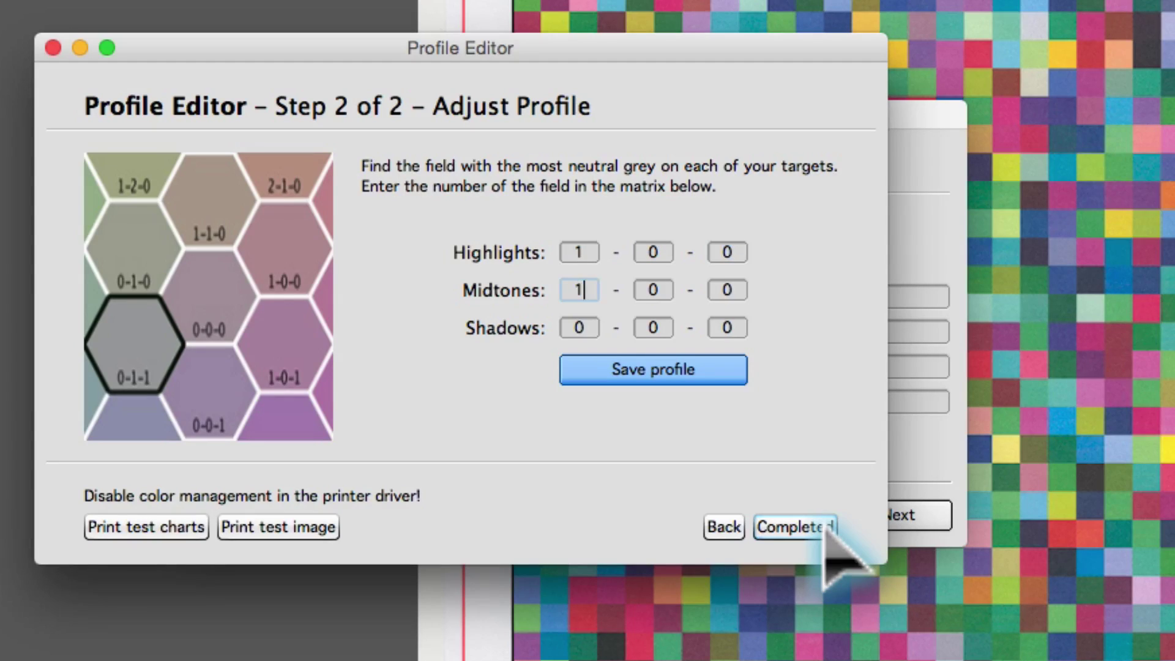
{"action": "key", "text": "Tab"}
{"action": "key", "text": "Tab"}
{"action": "type", "text": "1"}
{"action": "key", "text": "Tab"}
{"action": "key", "text": "Tab"}
{"action": "type", "text": "1"}
{"action": "key", "text": "Tab"}
{"action": "type", "text": "1"}
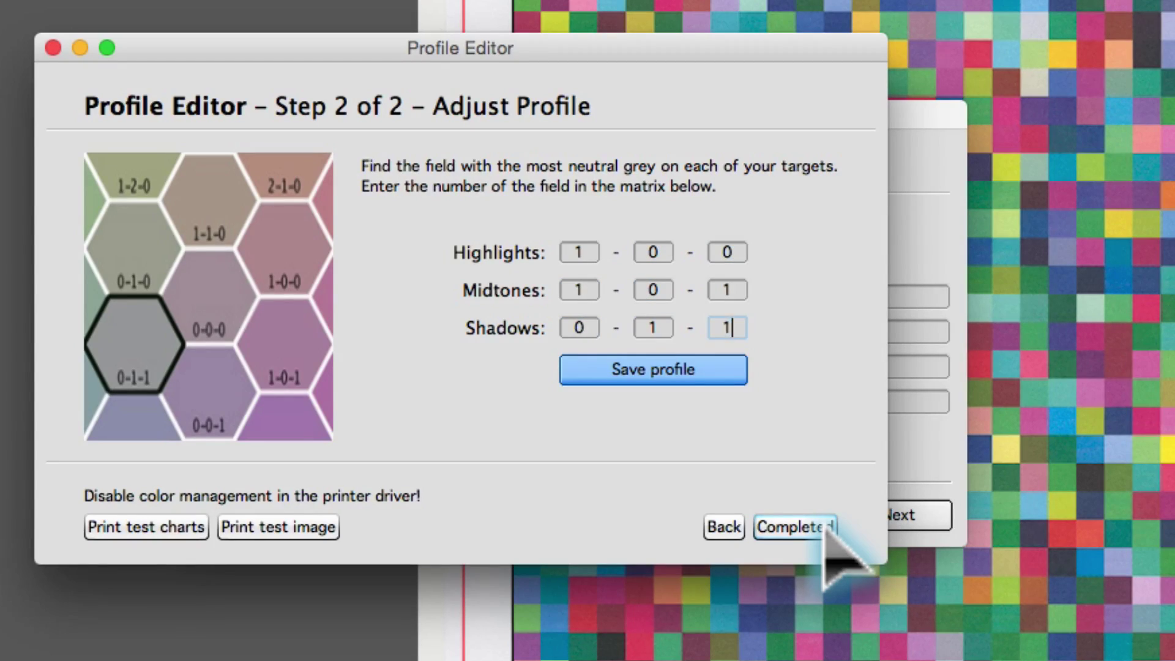
{"action": "left_click", "coordinate": [722, 377]}
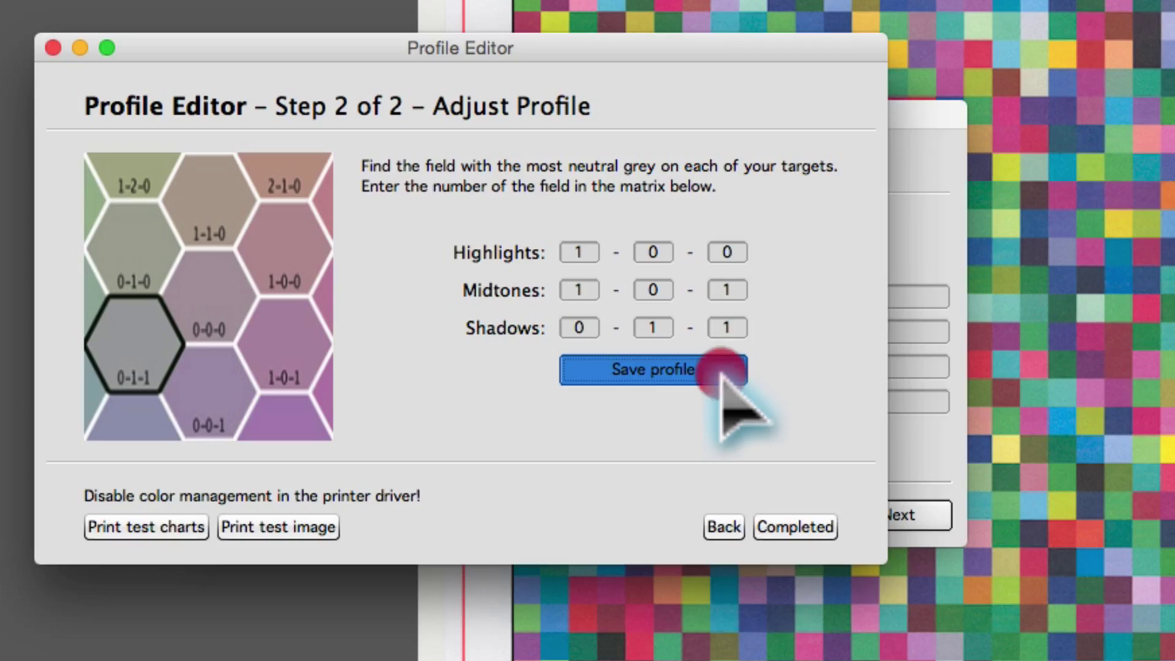